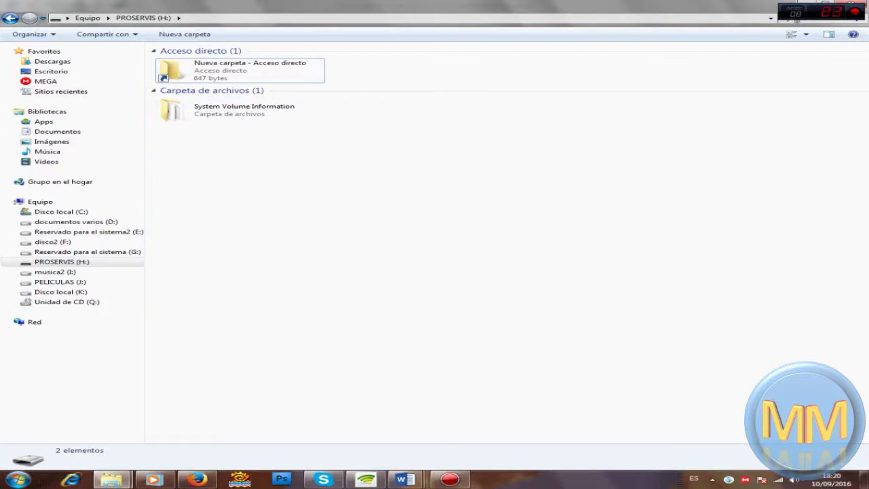
key("alt")
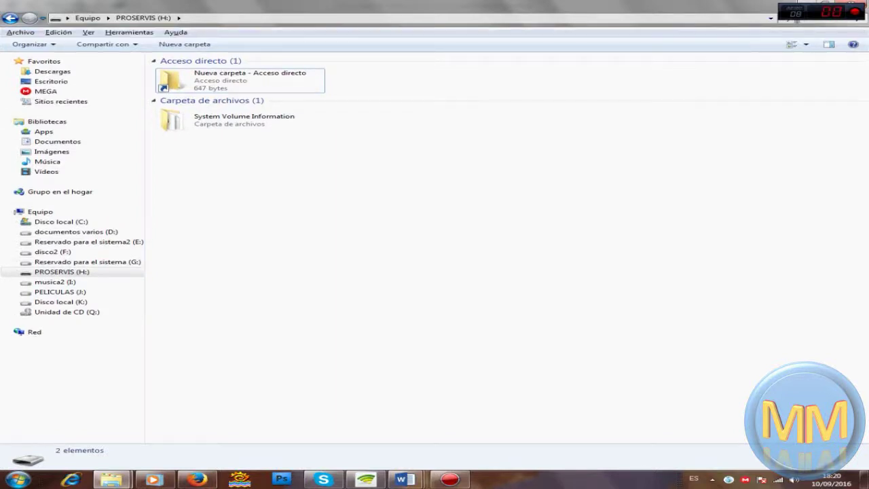
key("h")
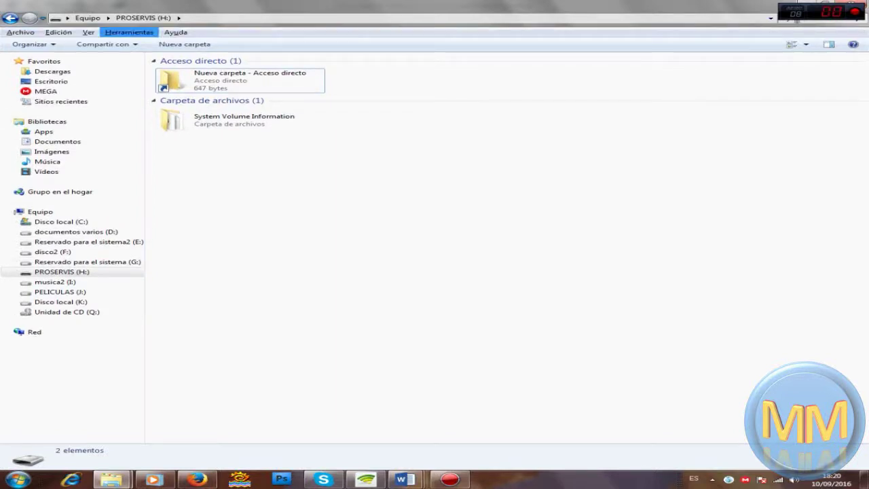
key("Down")
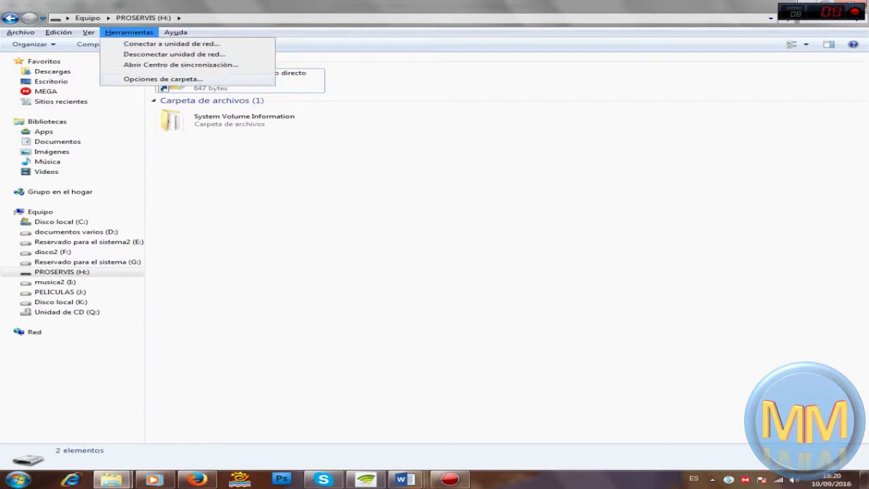
key("Up")
key("Escape")
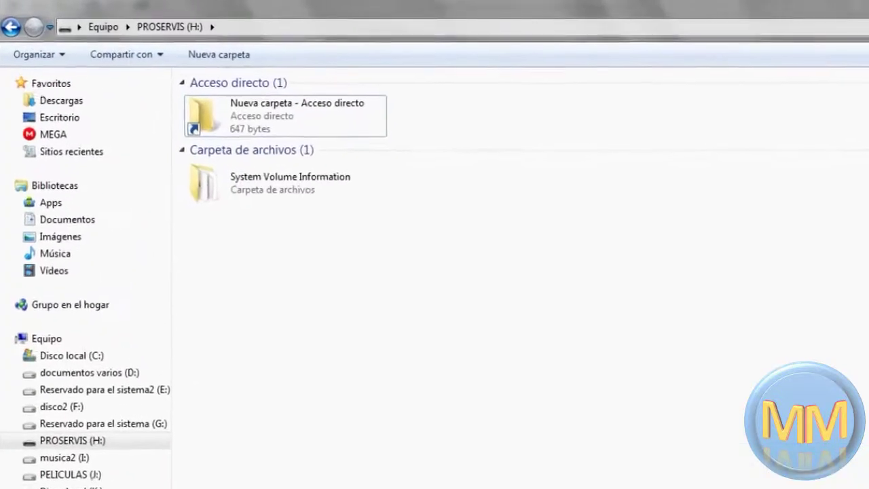
Step: Open the folder options and bring up their Ver (view) settings
key("alt")
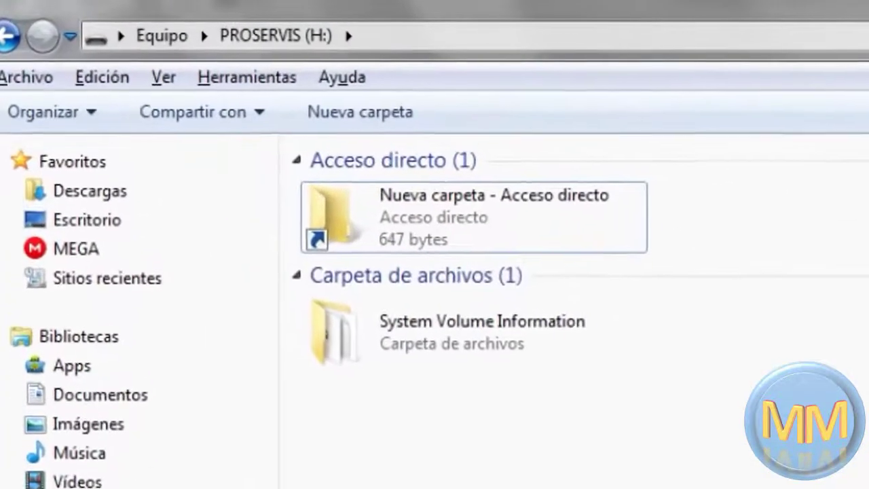
key("Right")
key("Right")
key("Right")
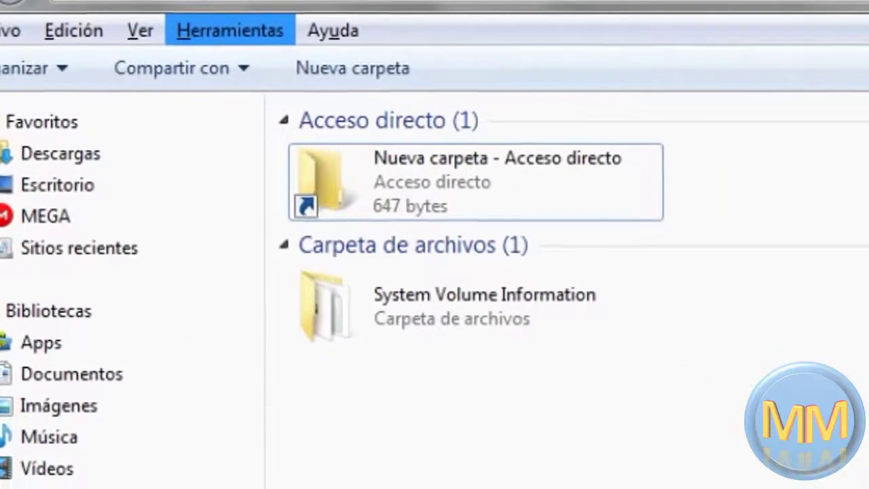
key("Down")
key("Down")
key("Down")
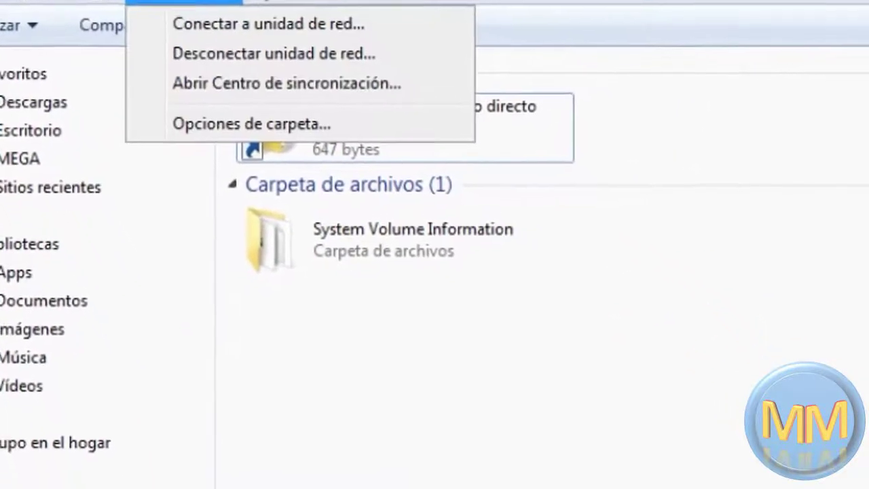
key("Down")
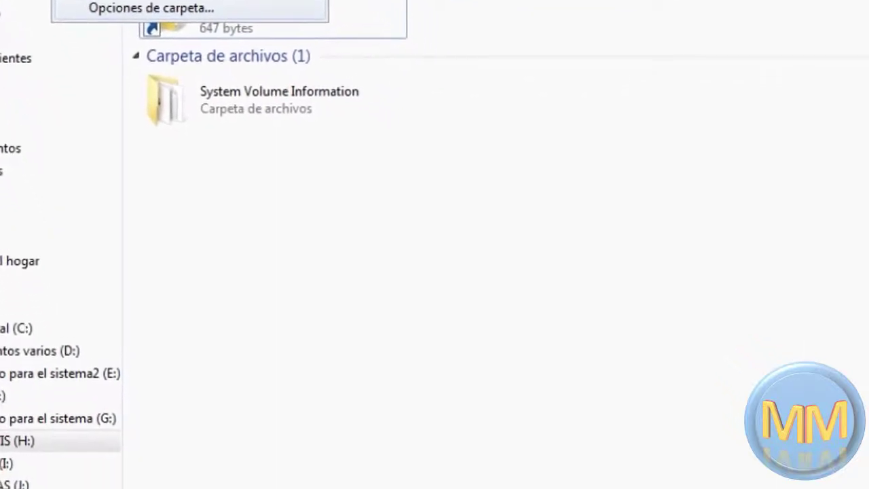
key("Return")
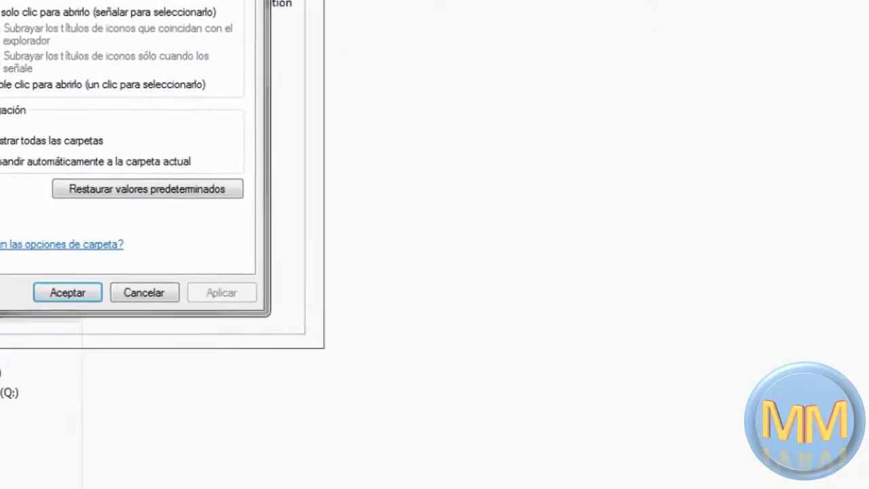
key("ctrl+Tab")
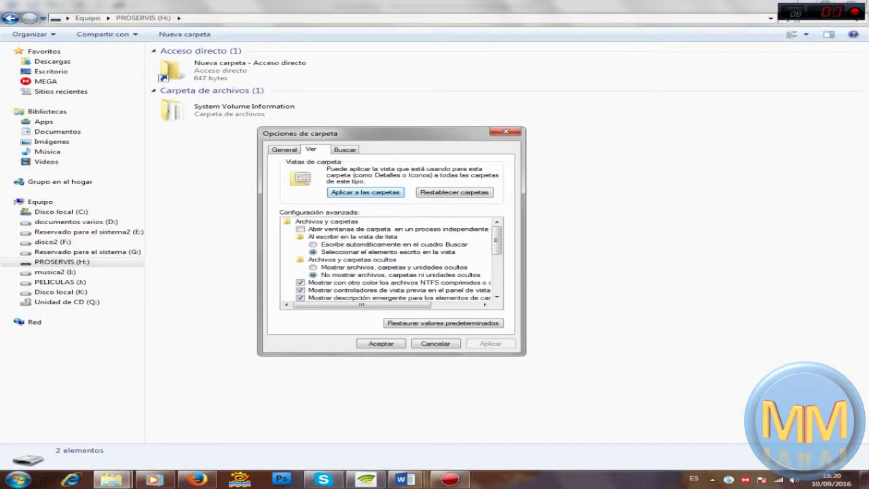
Step: Show hidden files, folders and drives, stop hiding protected operating system files, and apply the folder options
key("alt")
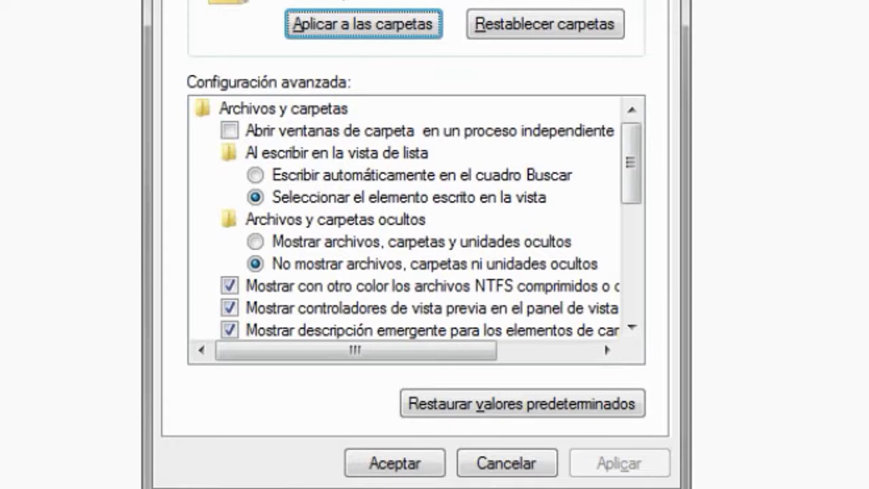
left_click(255, 242)
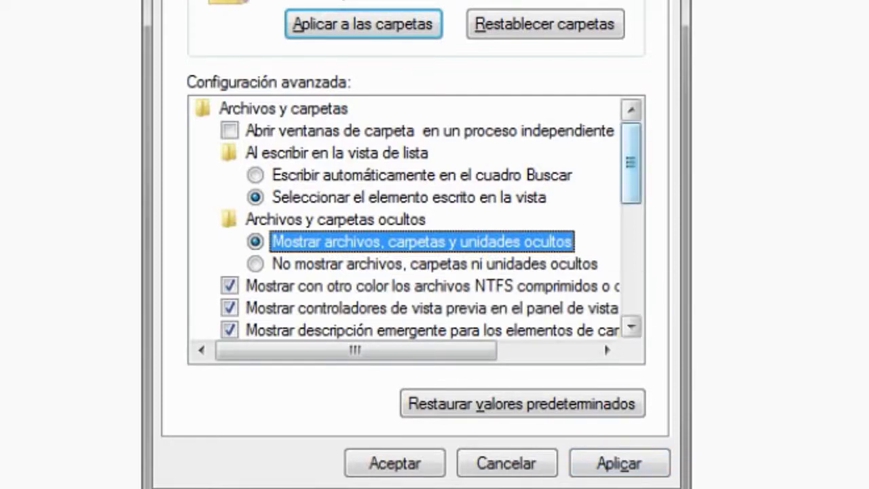
scroll(418, 219, "down", 3)
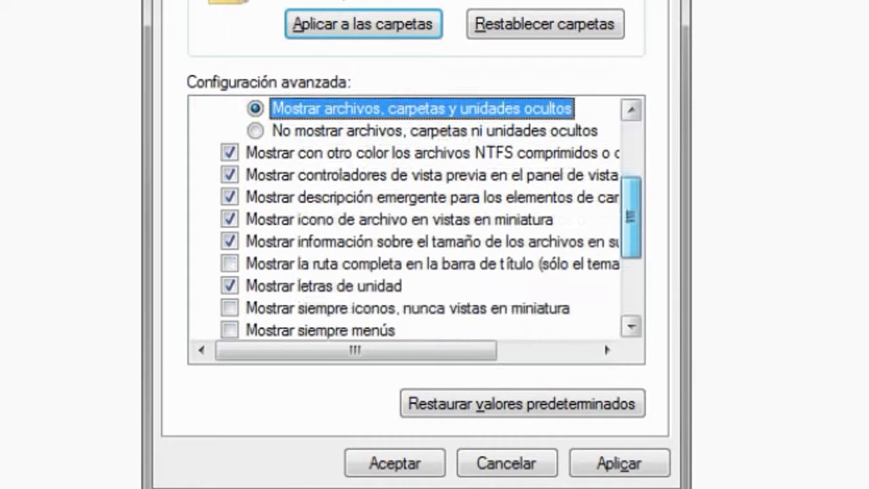
scroll(418, 219, "down", 1)
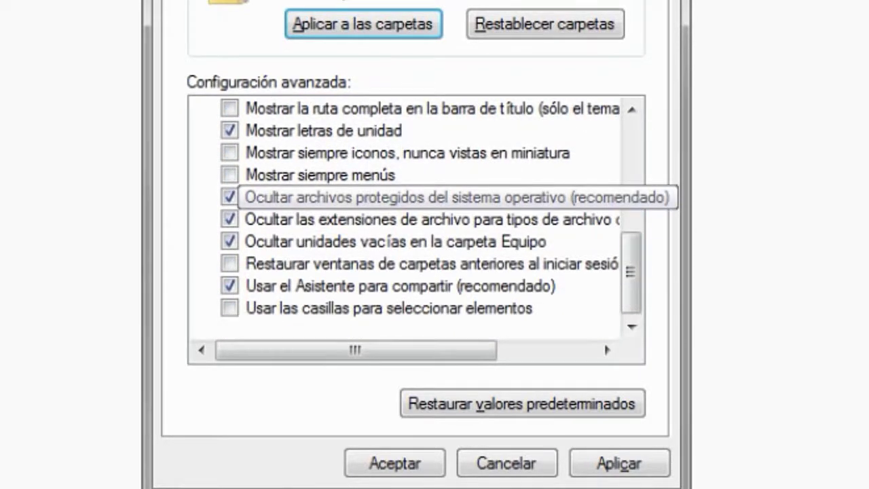
left_click(229, 197)
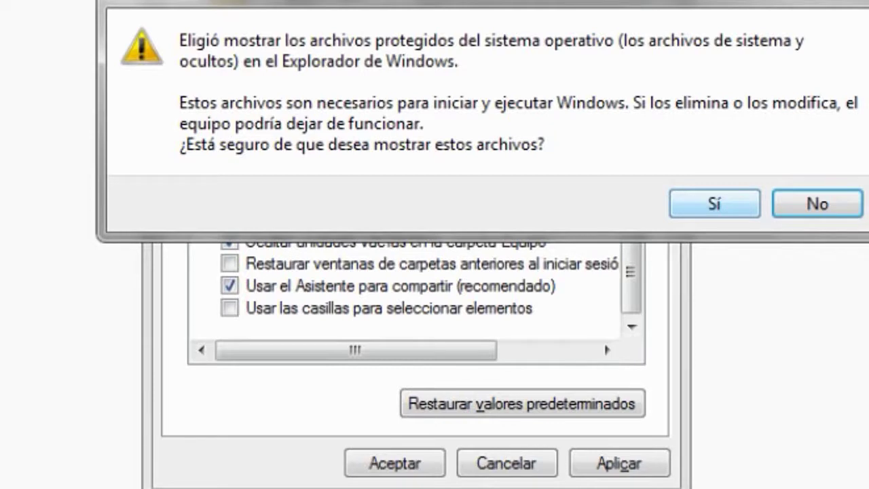
left_click(714, 204)
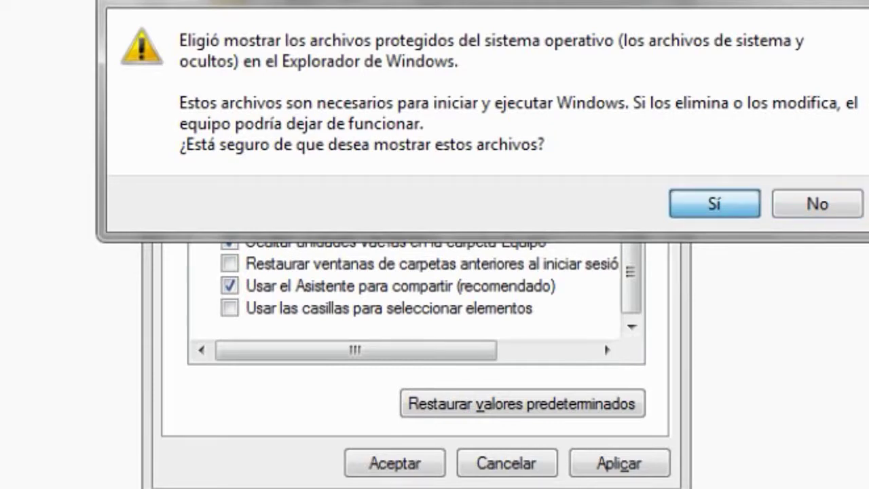
left_click(619, 463)
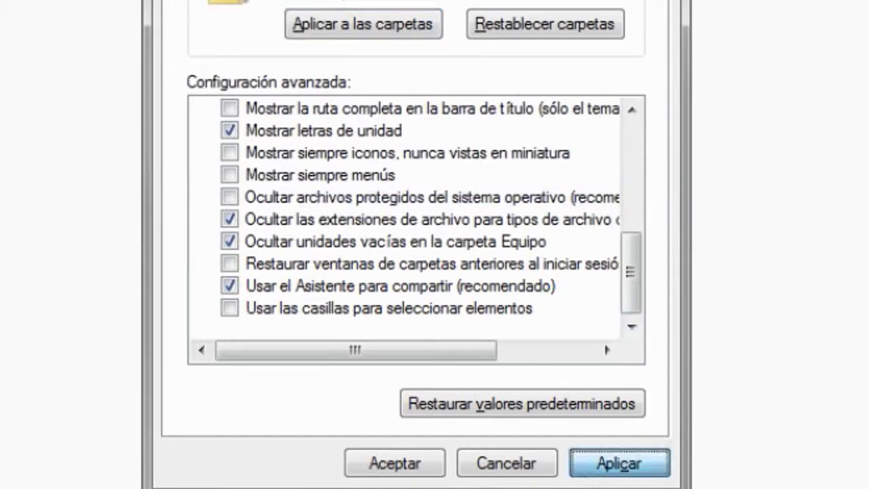
left_click(395, 463)
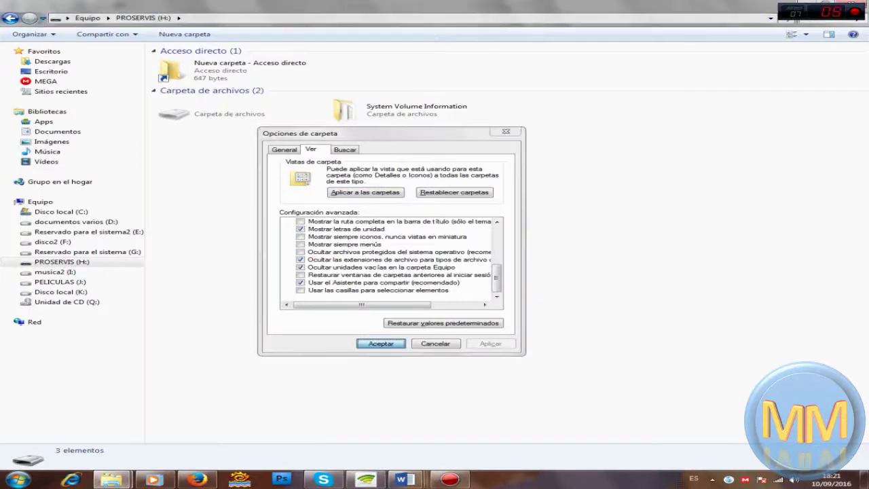
key("Return")
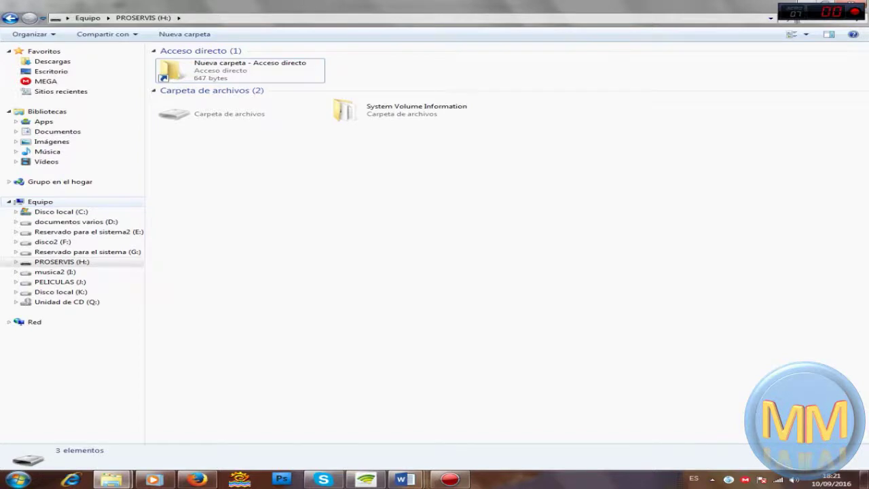
Step: Go to Disco local (C:), enter Usuarios, and open the personal user profile folder
left_click(40, 202)
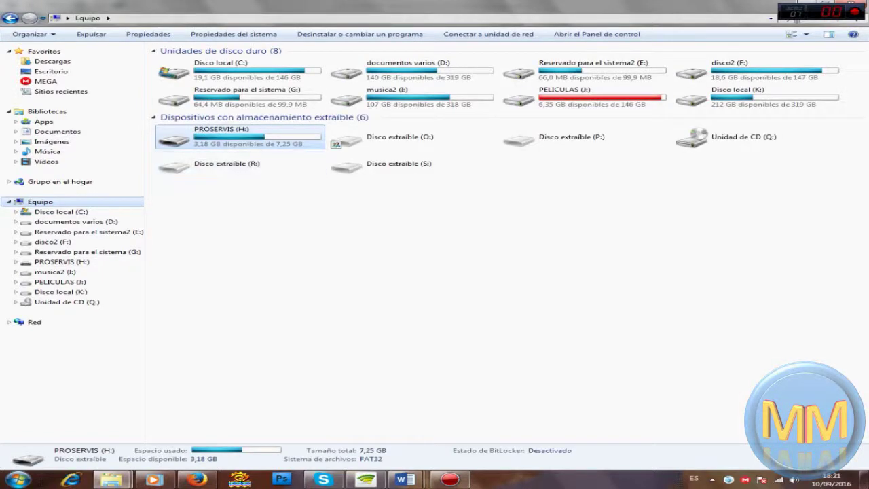
double_click(240, 71)
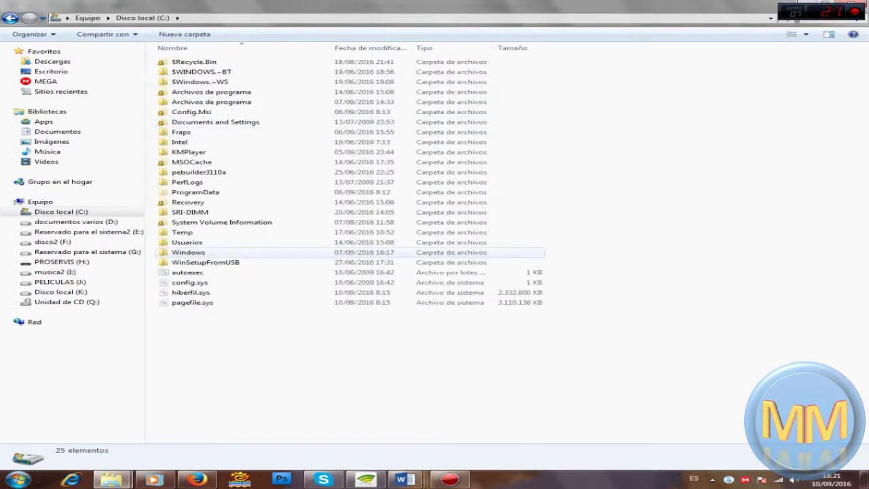
double_click(188, 242)
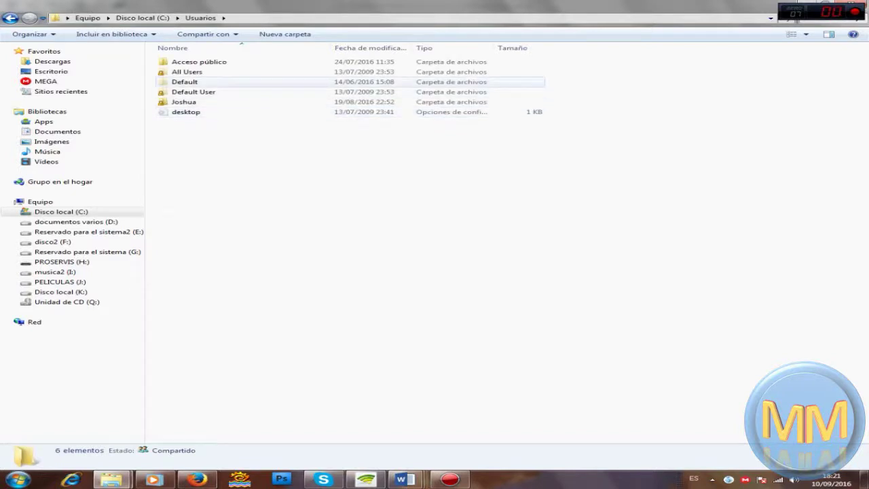
left_click(183, 102)
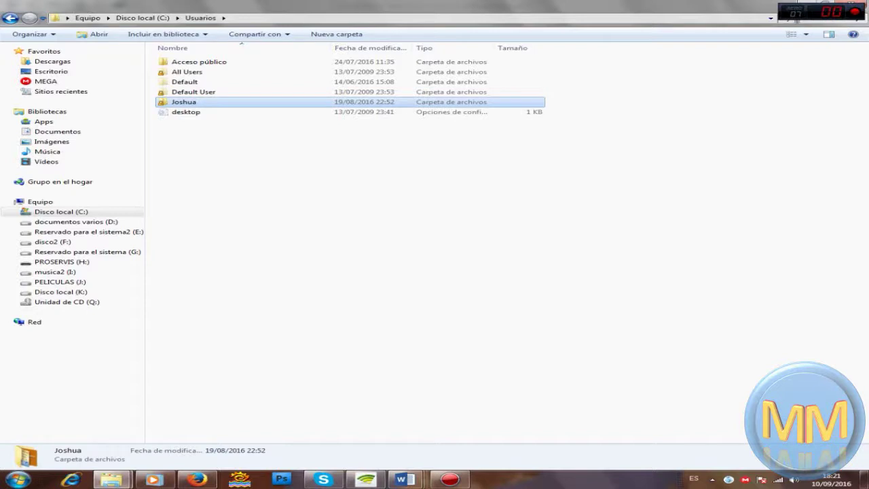
double_click(183, 102)
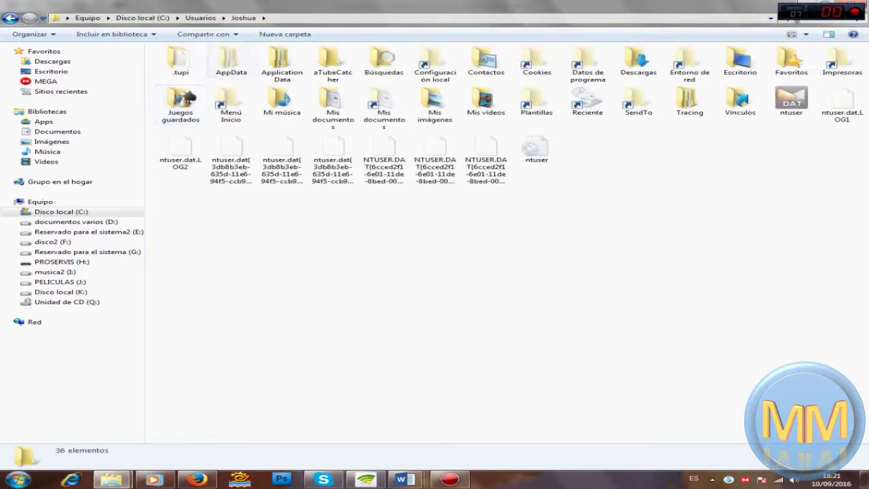
Step: Display the profile folder's contents as large icons and open its AppData folder
left_click(231, 61)
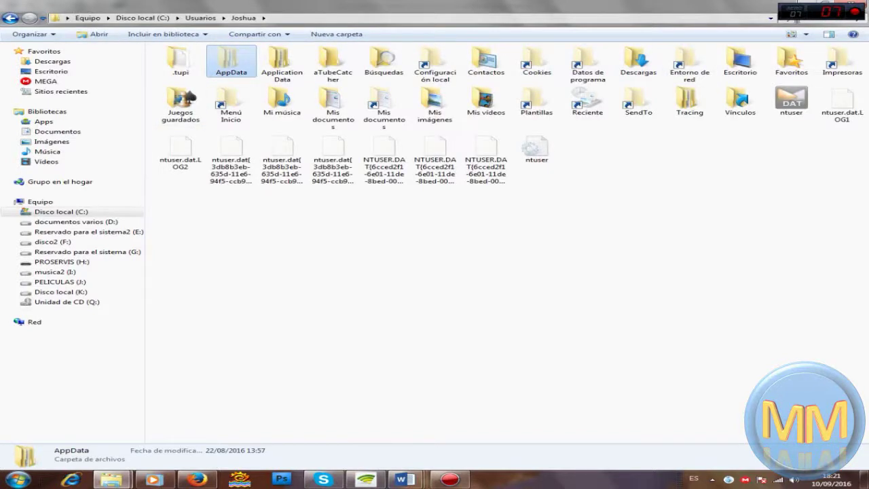
left_click(806, 34)
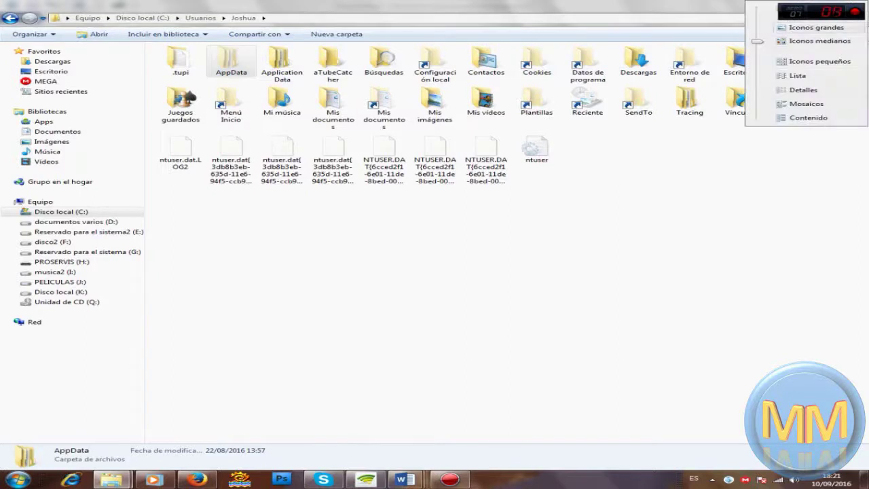
left_click(788, 41)
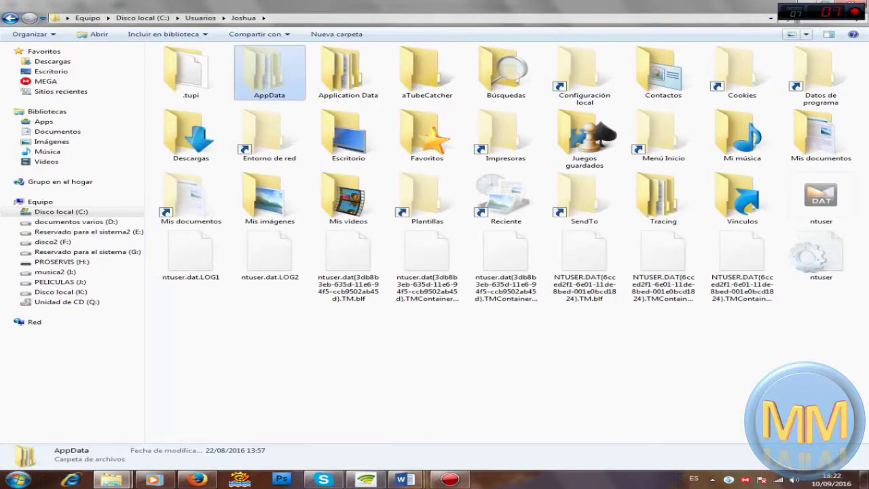
double_click(270, 80)
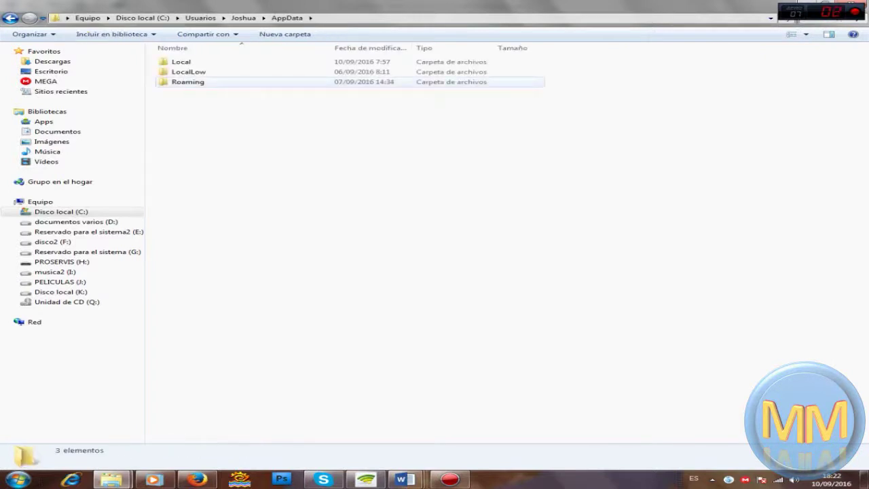
Step: Switch the AppData contents to large icons and open the Roaming folder
left_click(270, 82)
left_click(806, 34)
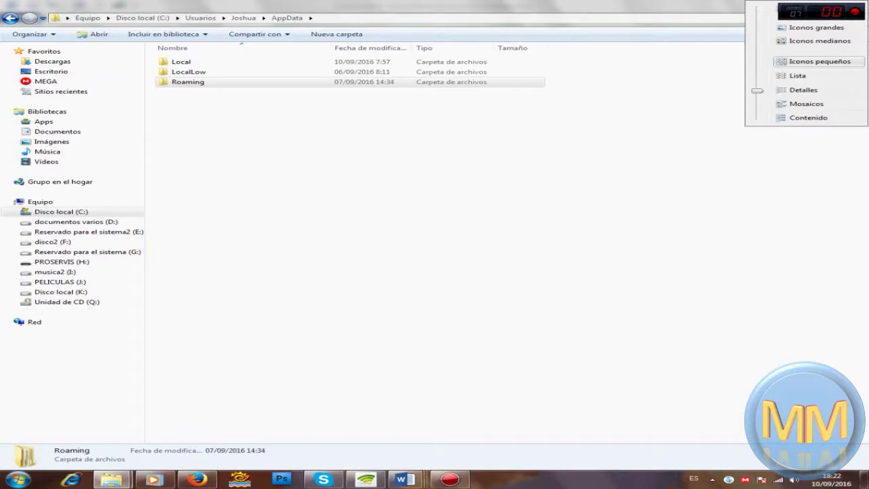
left_click(816, 27)
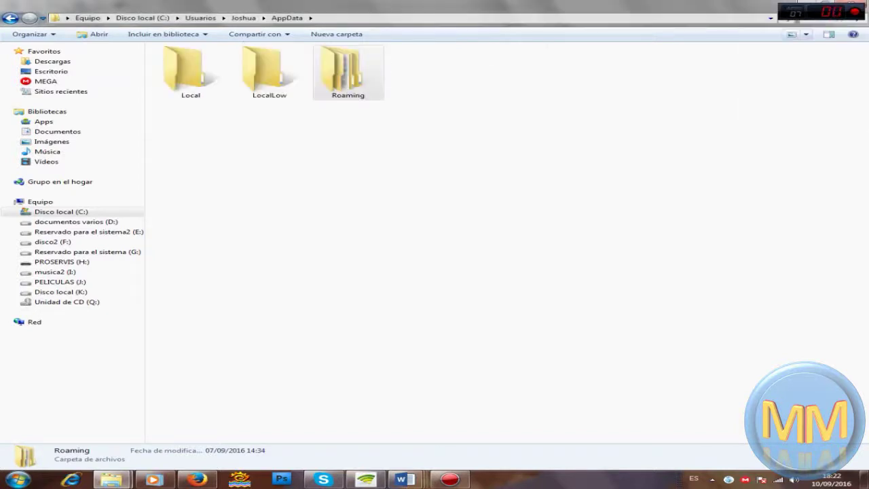
double_click(348, 75)
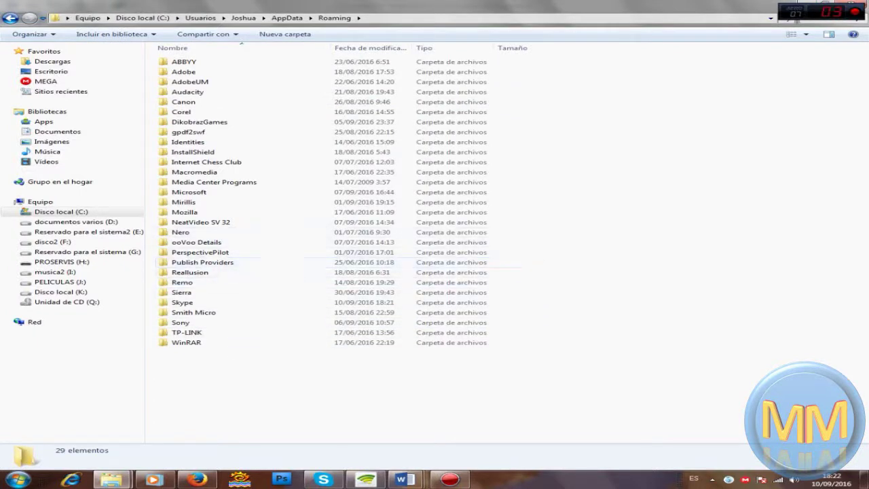
Step: Create a new folder named fdsferw inside Roaming
right_click(201, 371)
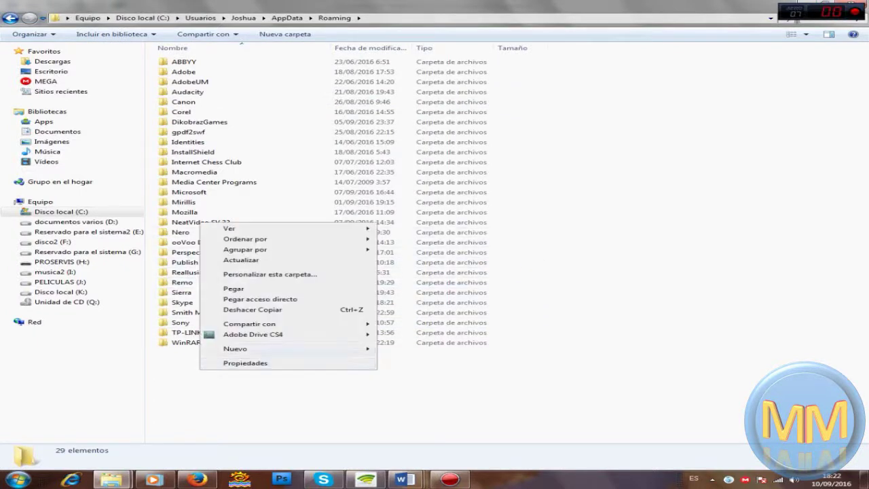
mouse_move(209, 349)
left_click(411, 187)
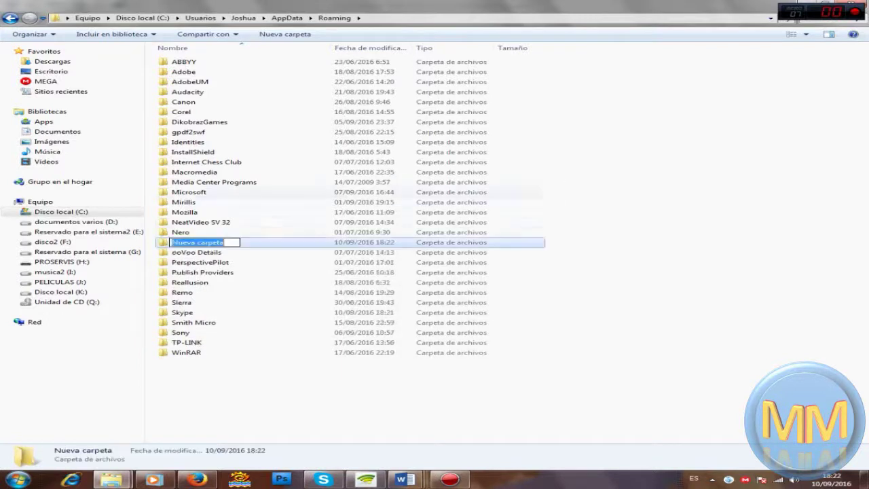
type("fdsferw")
key("Return")
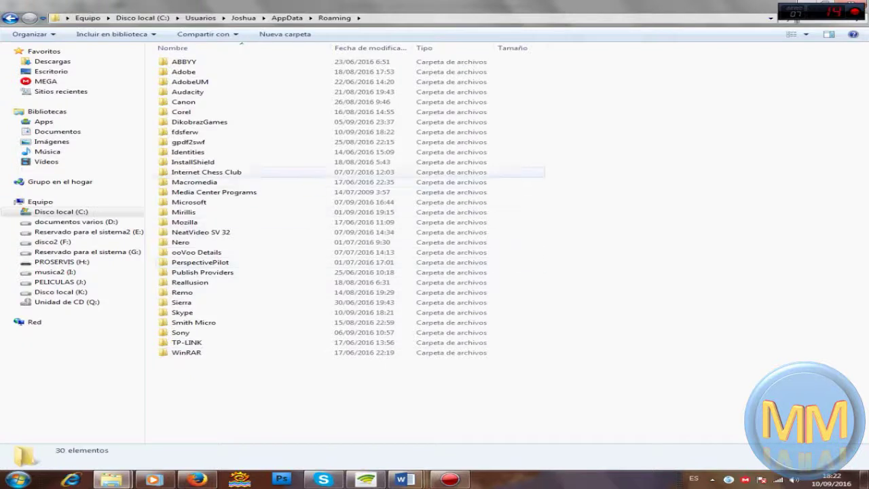
Step: Show the Roaming contents as large icons and open the fdsferw folder
left_click(185, 131)
left_click(806, 34)
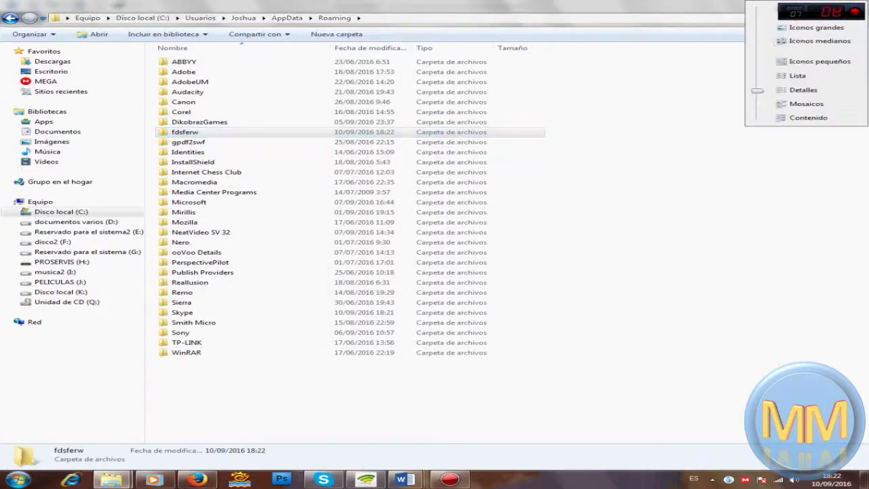
left_click(818, 28)
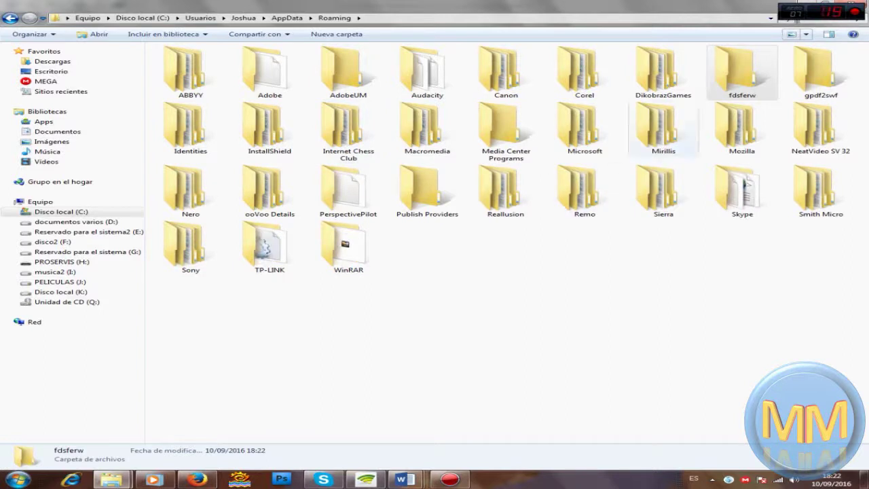
left_click(742, 73)
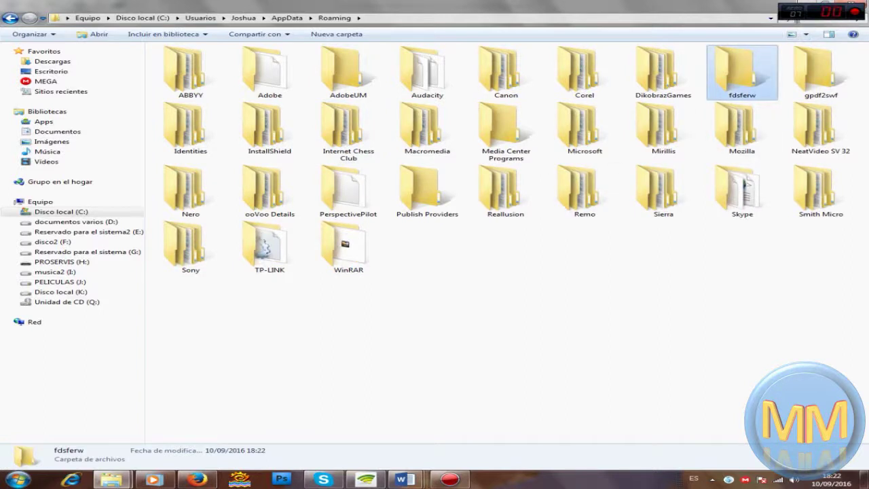
double_click(742, 68)
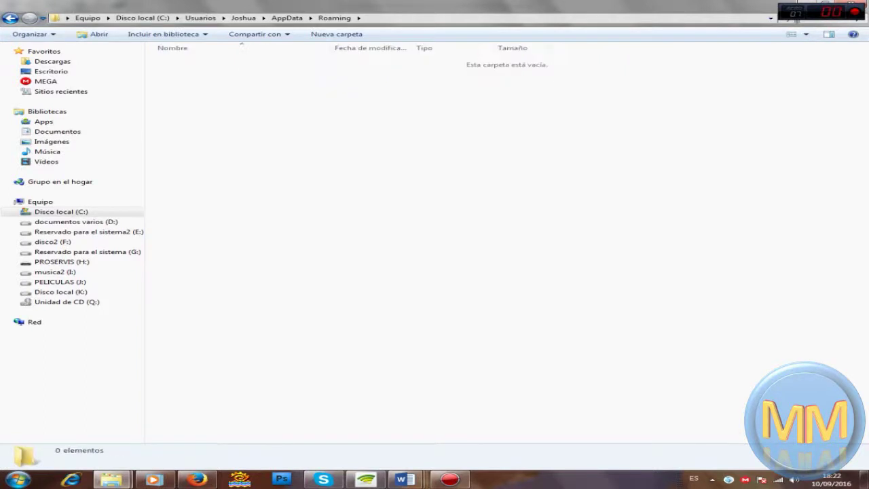
Step: Create a new text document named fdsfdsfds inside the fdsferw folder
right_click(300, 195)
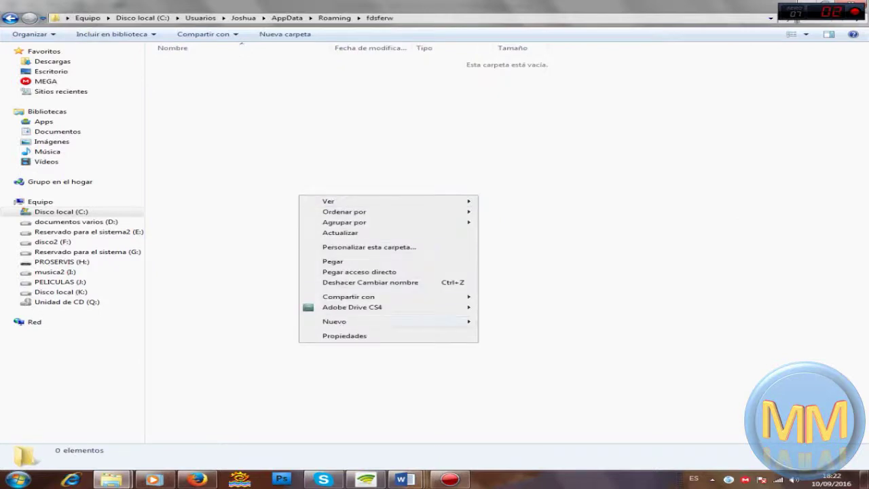
mouse_move(380, 321)
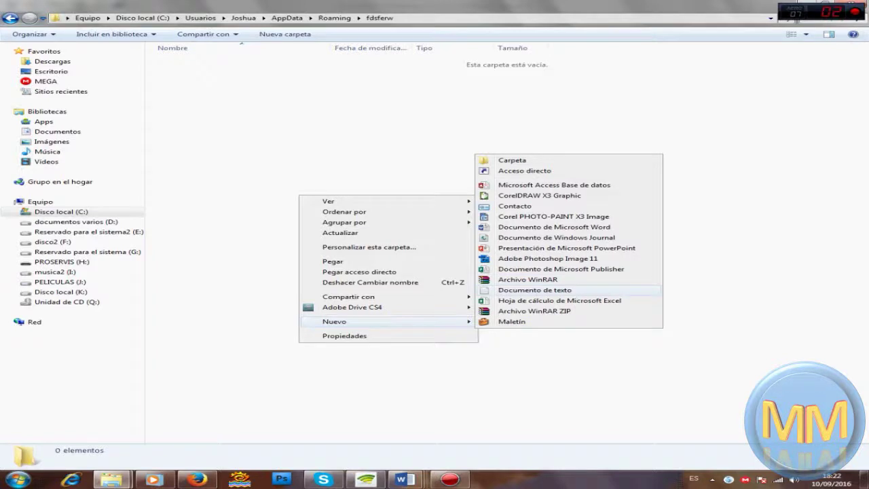
left_click(537, 290)
type("fdsfdsfds")
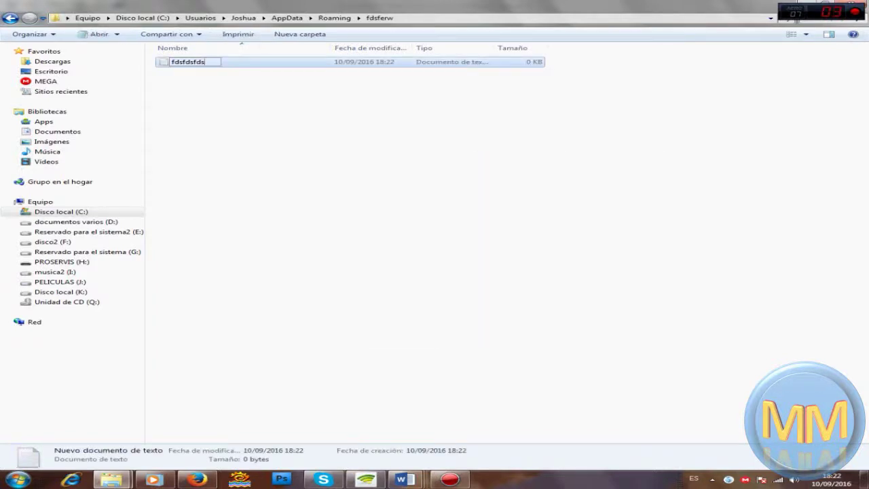
key("Return")
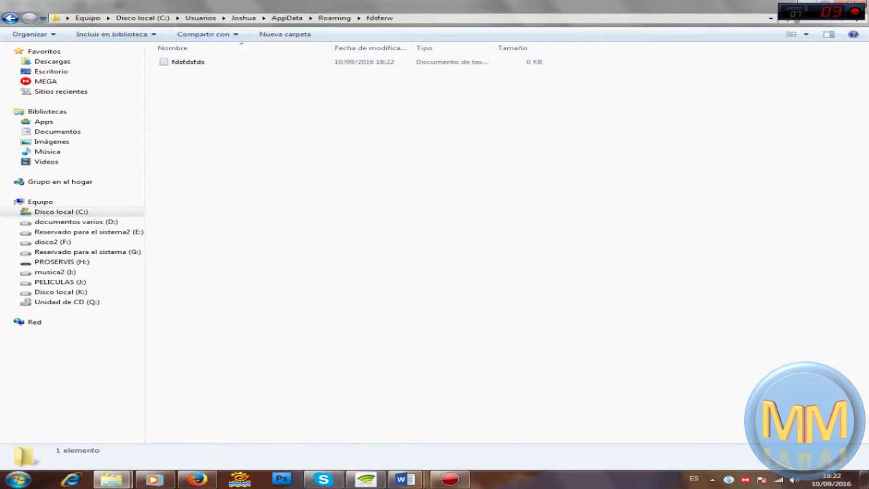
Step: Go back to Roaming and rename the fdsferw folder as trtrtr
left_click(10, 18)
key("F2")
type("trtrtr")
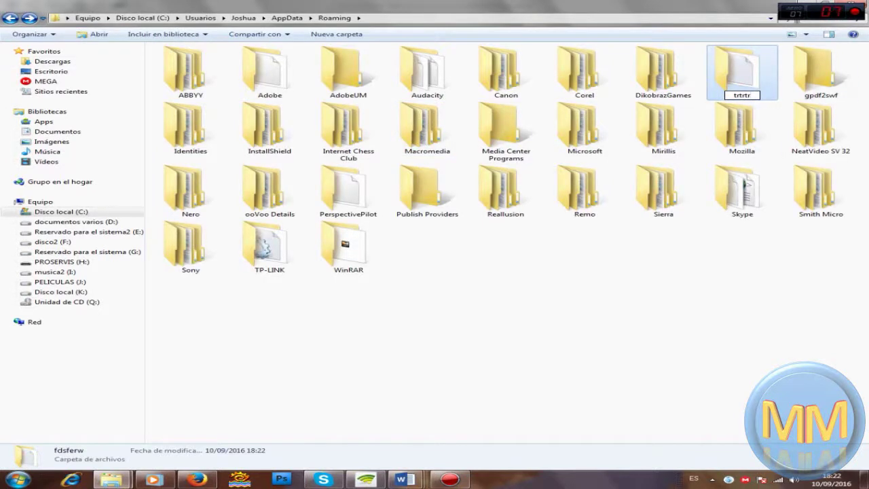
key("Return")
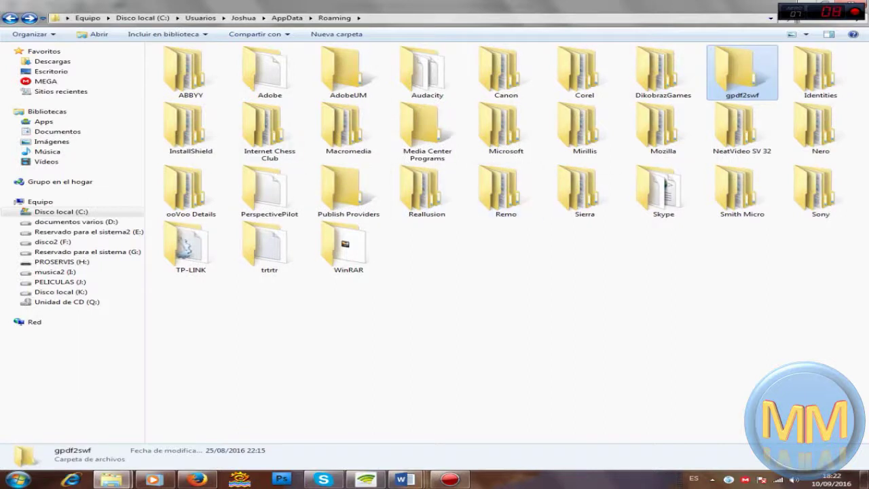
Step: Open the trtrtr folder and delete the fdsfdsfds text document in it
double_click(269, 247)
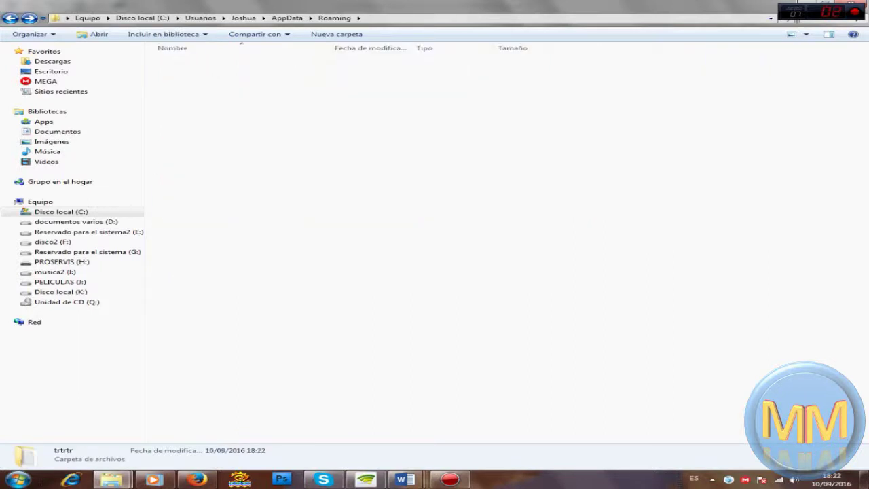
right_click(193, 61)
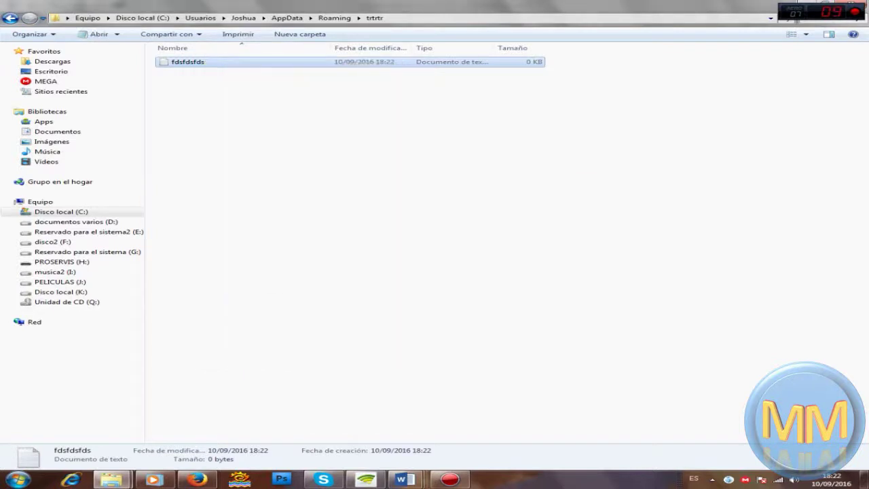
left_click(306, 333)
key("Return")
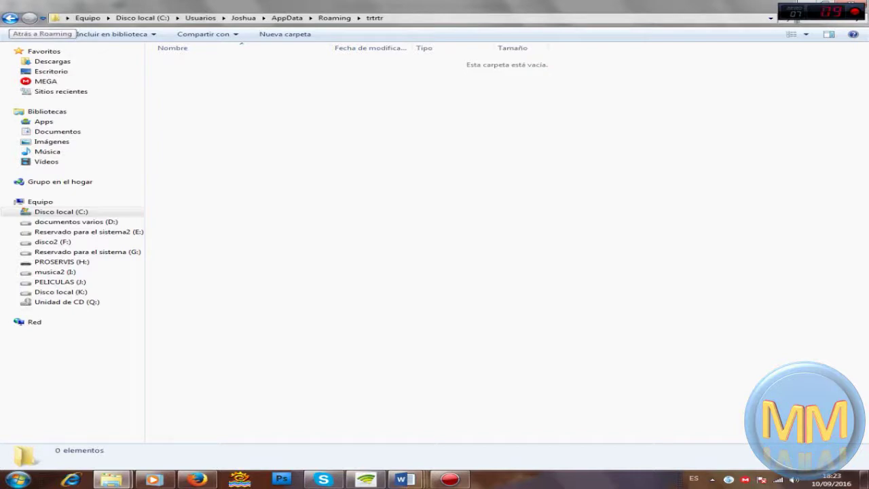
Step: Return to Roaming and move the trtrtr folder to the recycle bin
left_click(10, 17)
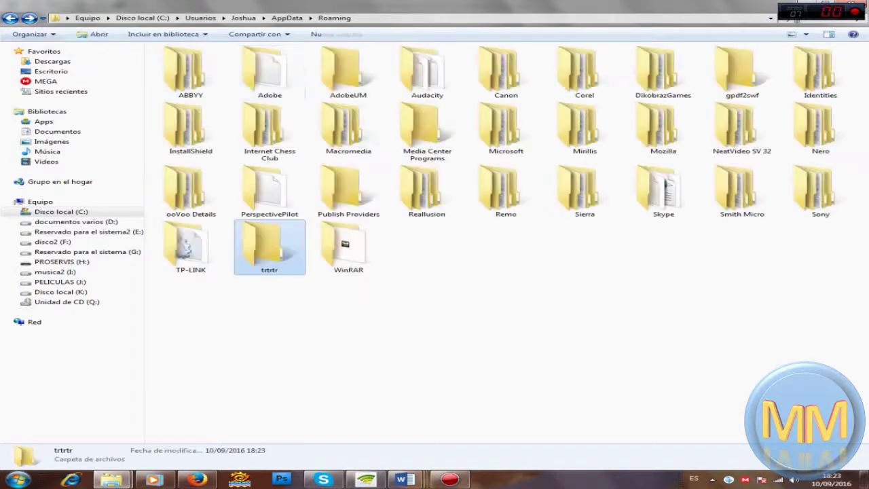
key("Delete")
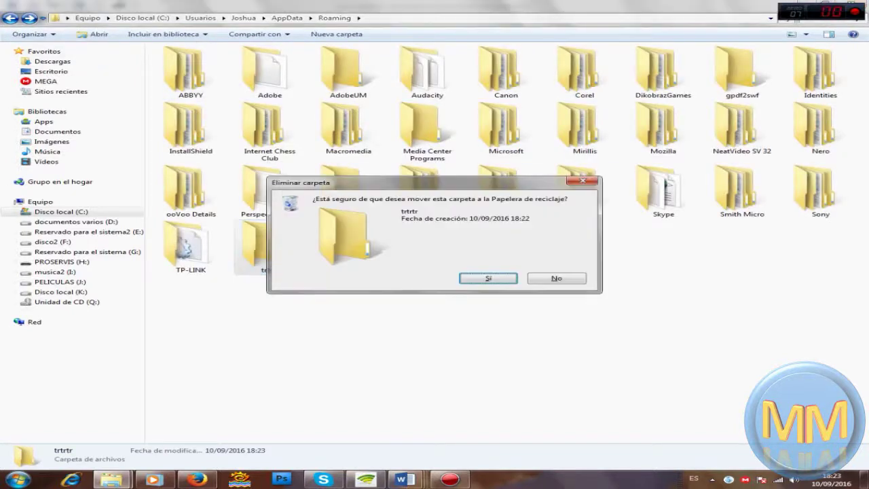
key("Return")
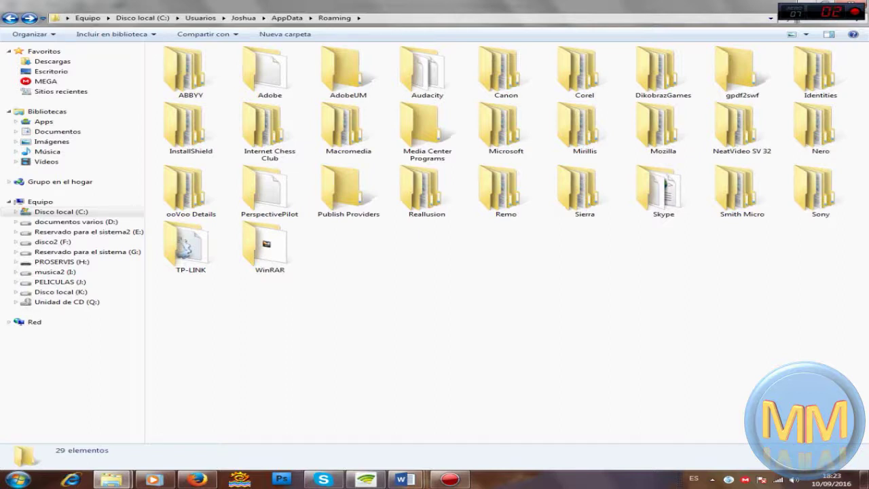
Step: View the system's shutdown options, including Reiniciar, without restarting the computer
left_click(18, 480)
mouse_move(234, 455)
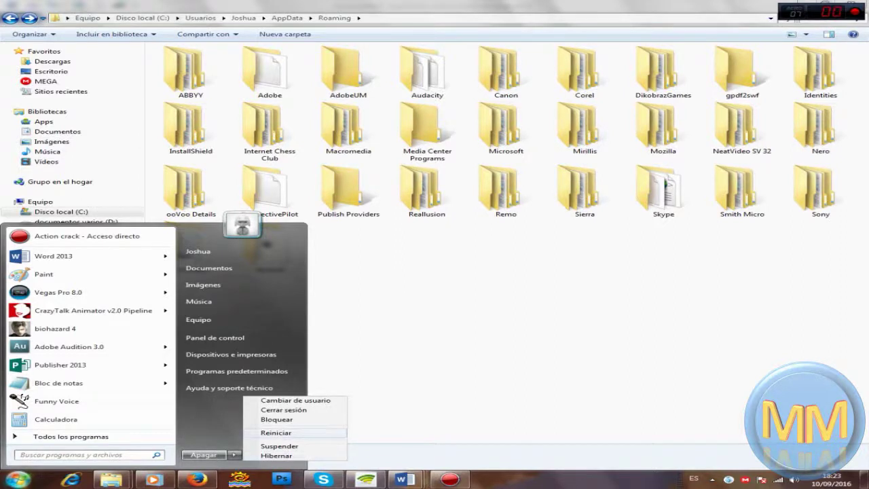
left_click(215, 337)
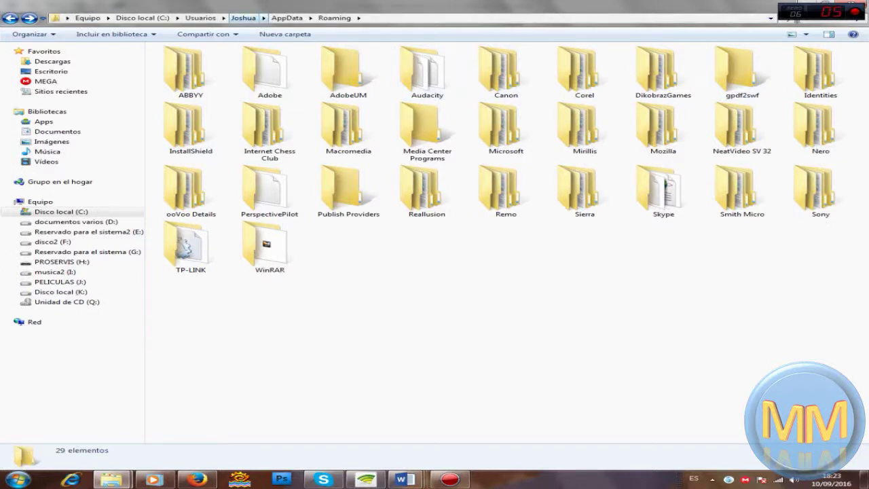
Step: Go back to the user profile folder and navigate through AppData and Roaming into the Microsoft folder
left_click(243, 17)
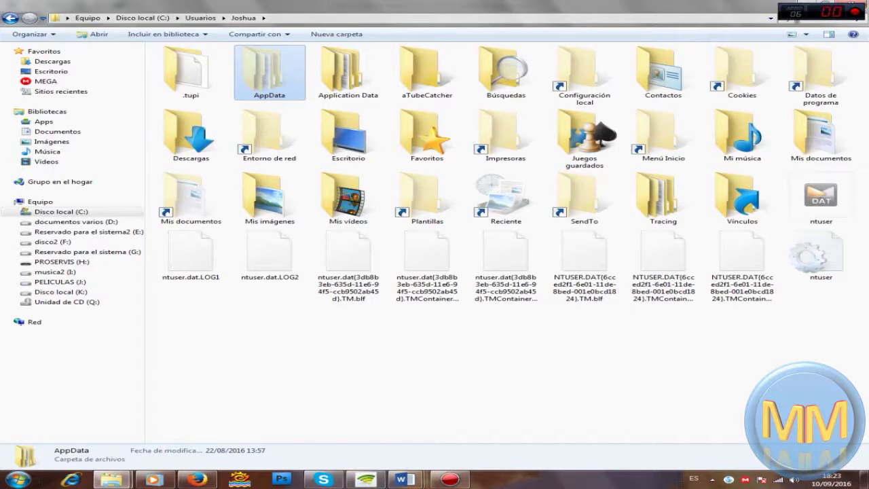
double_click(270, 73)
left_click(349, 73)
double_click(348, 70)
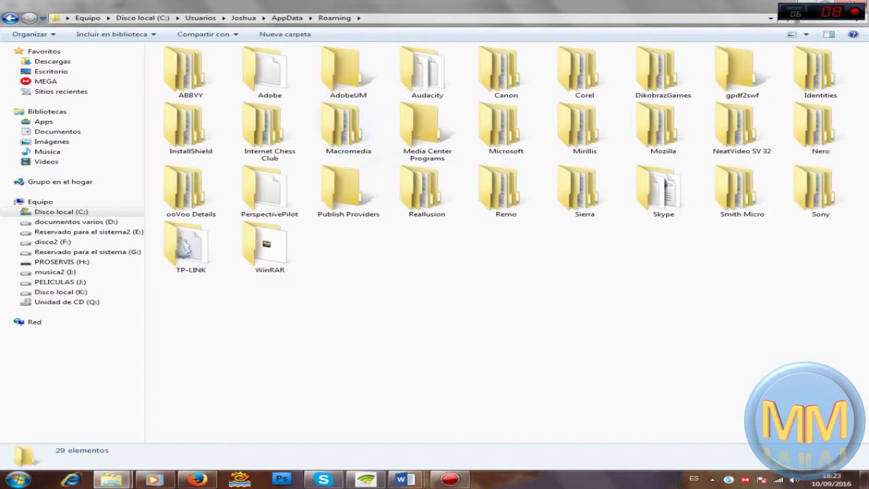
left_click(506, 126)
double_click(506, 126)
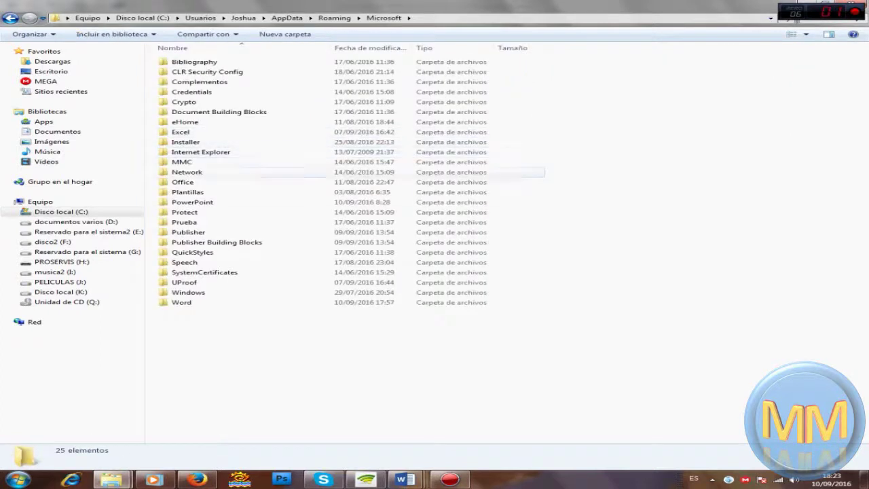
Step: From the Microsoft folder, navigate through Windows, Menú Inicio and the Programas folder into the Inicio startup folder
left_click(188, 293)
double_click(188, 292)
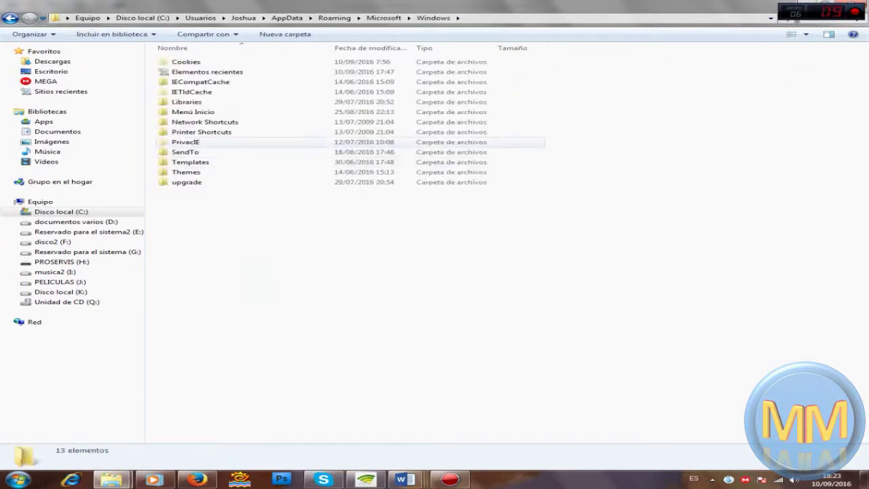
left_click(193, 111)
double_click(193, 112)
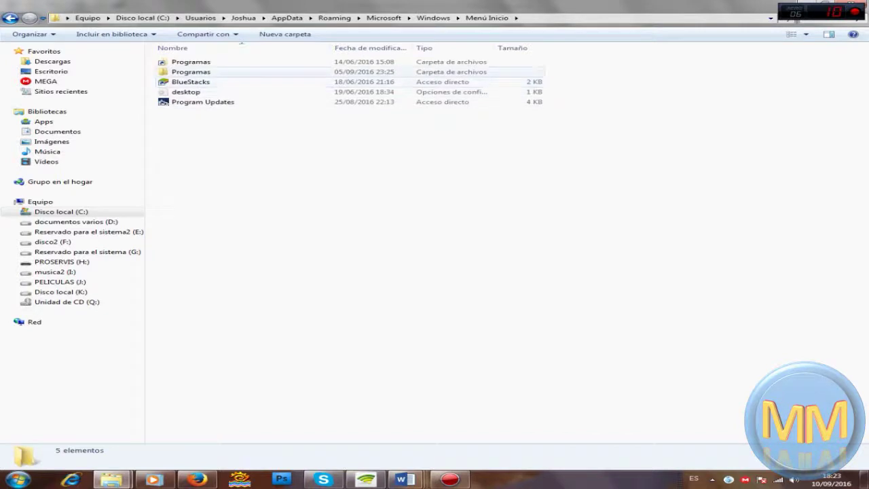
left_click(195, 71)
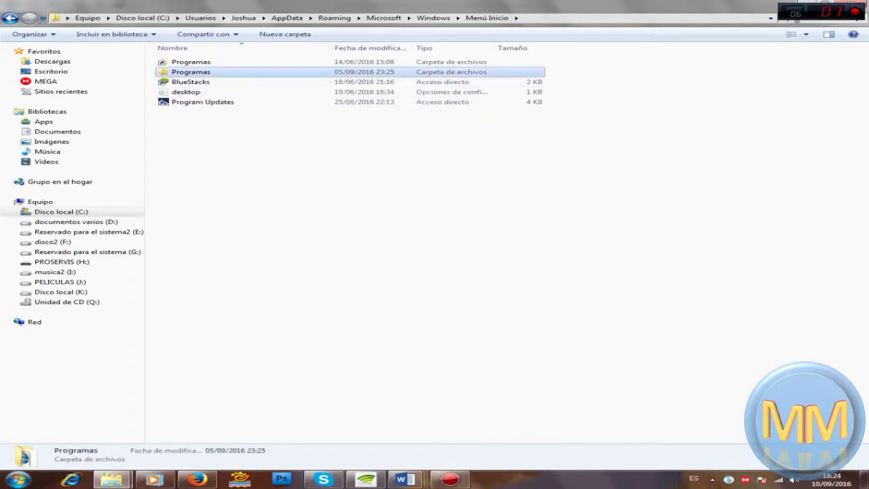
double_click(191, 71)
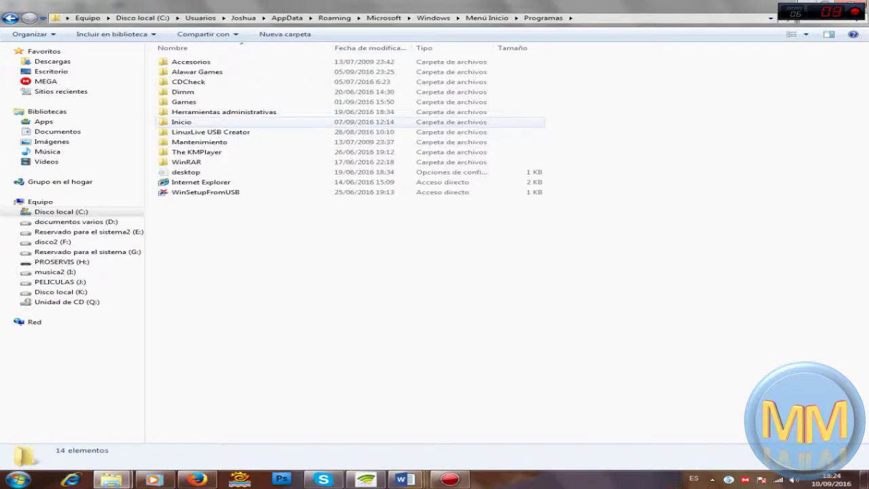
left_click(182, 122)
double_click(181, 121)
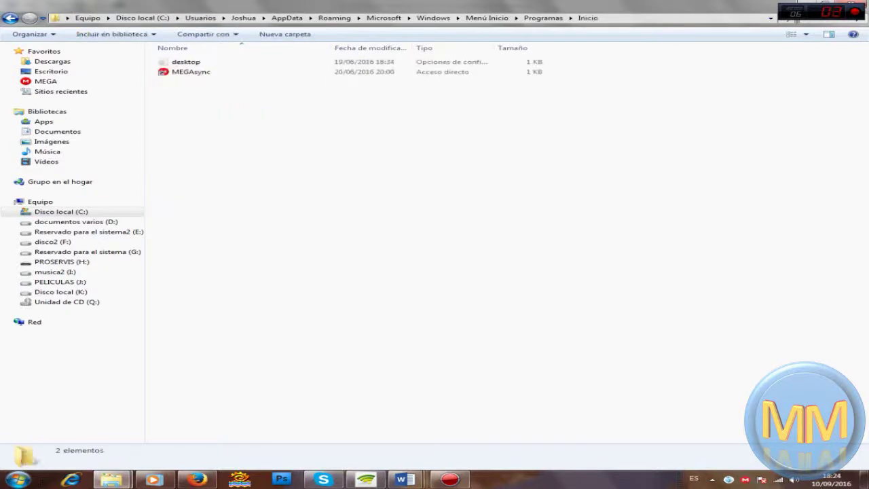
Step: Create a new text document named fgfdgdf in the Inicio startup folder
left_click(191, 71)
left_click(185, 62)
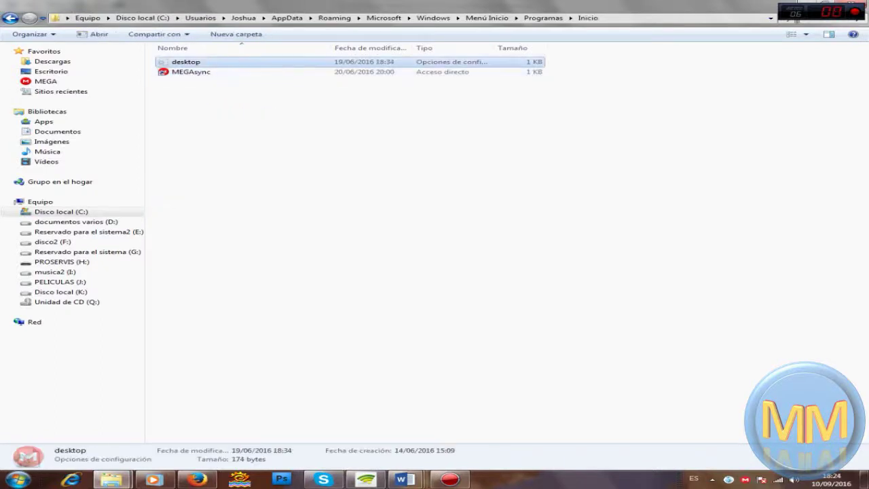
right_click(199, 105)
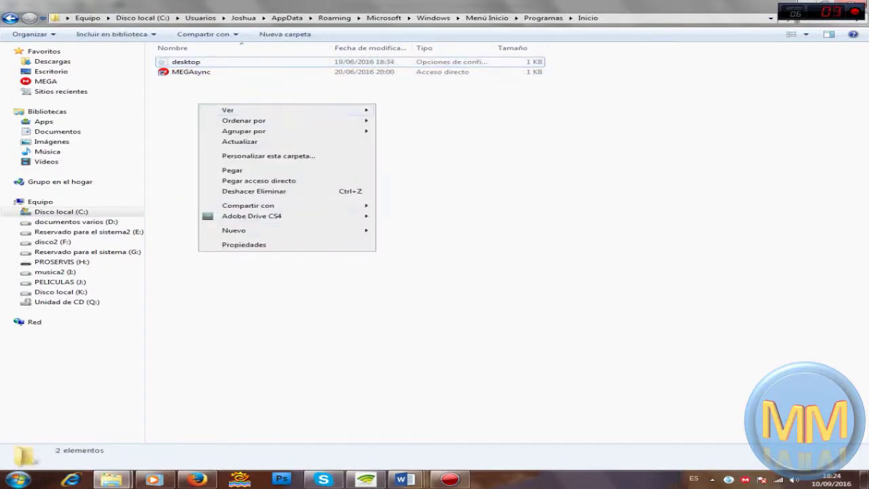
mouse_move(234, 230)
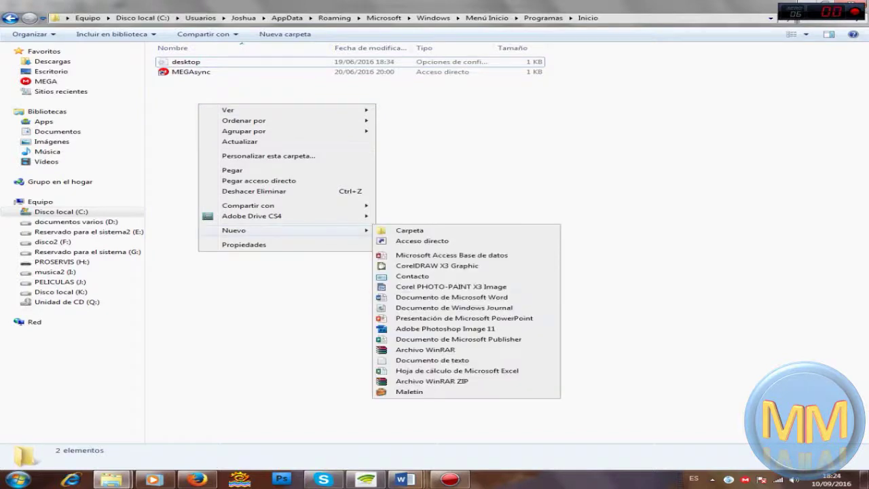
left_click(432, 360)
type("fgfdgdf")
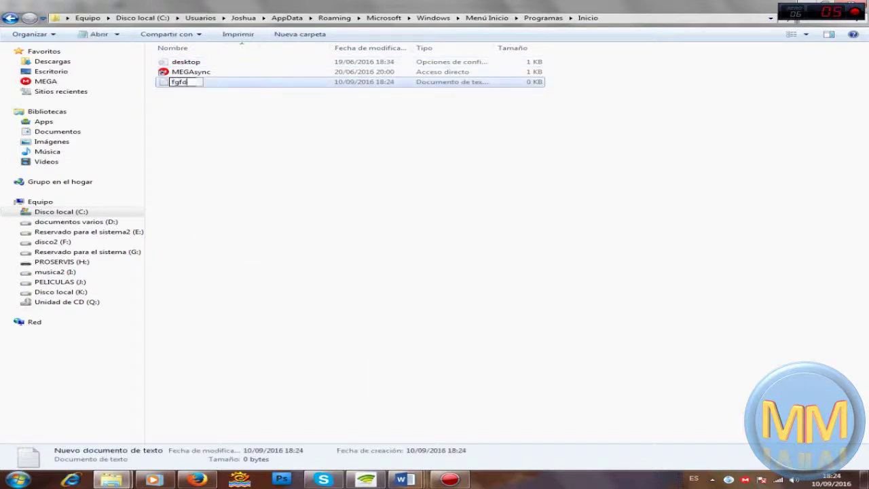
key("Return")
Step: Delete the fgfdgdf text document from the Inicio startup folder
right_click(198, 73)
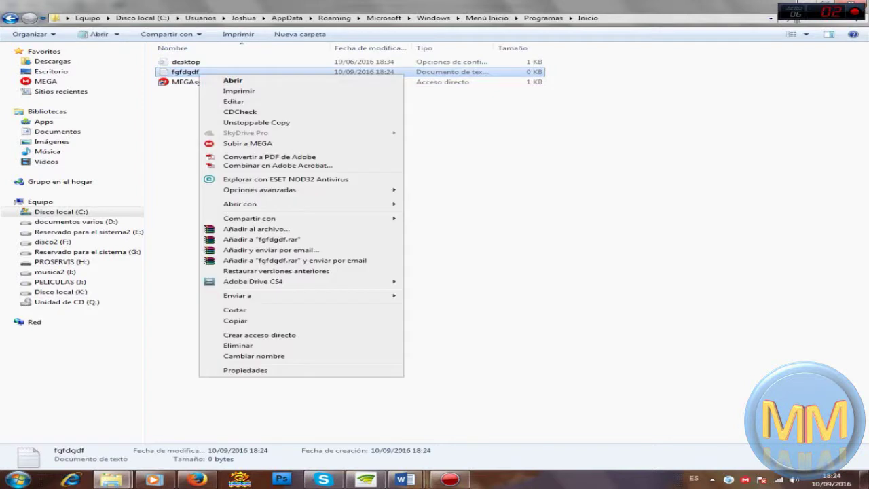
left_click(238, 345)
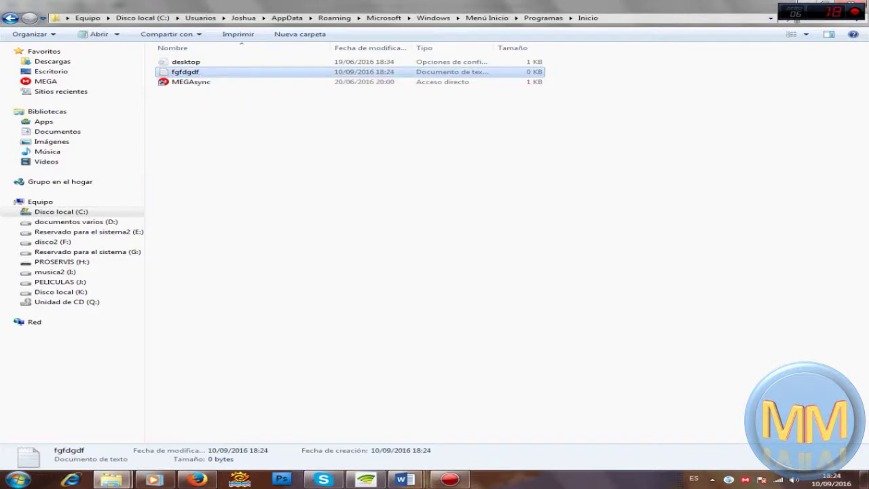
key("Return")
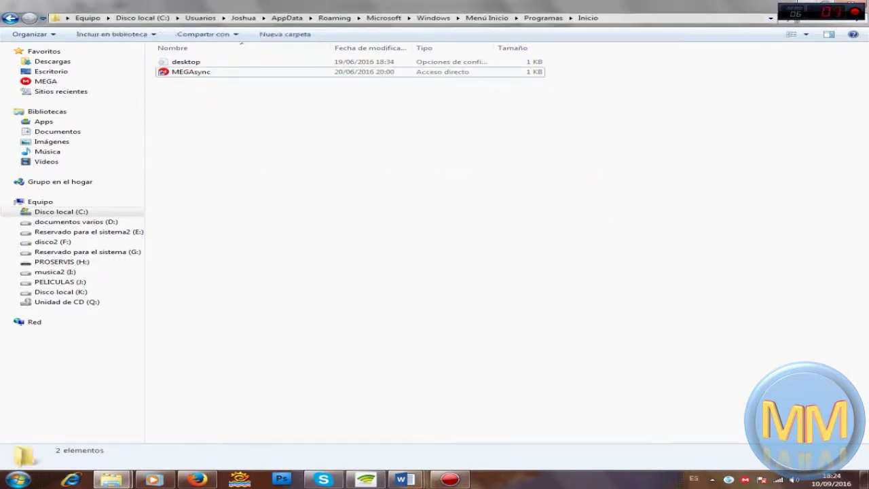
Step: Open the Windows Task Manager, display the running processes and select CalCheck.exe
right_click(592, 480)
left_click(659, 449)
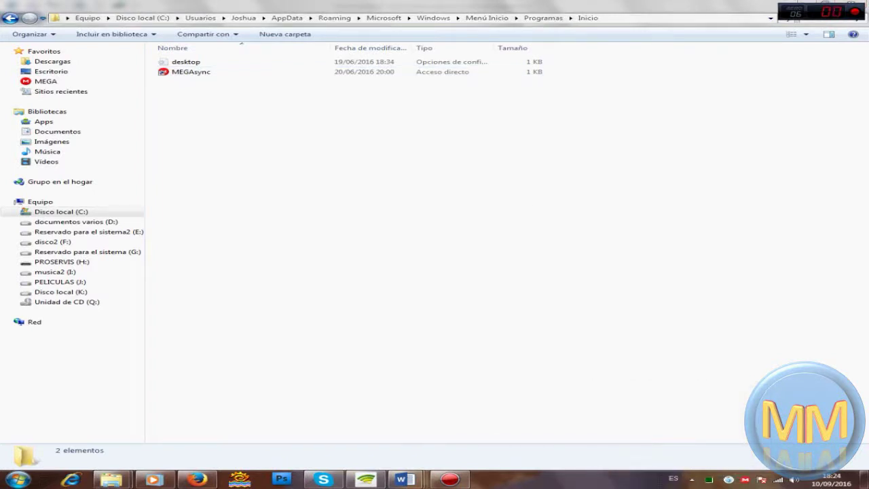
left_click(607, 238)
left_click(580, 290)
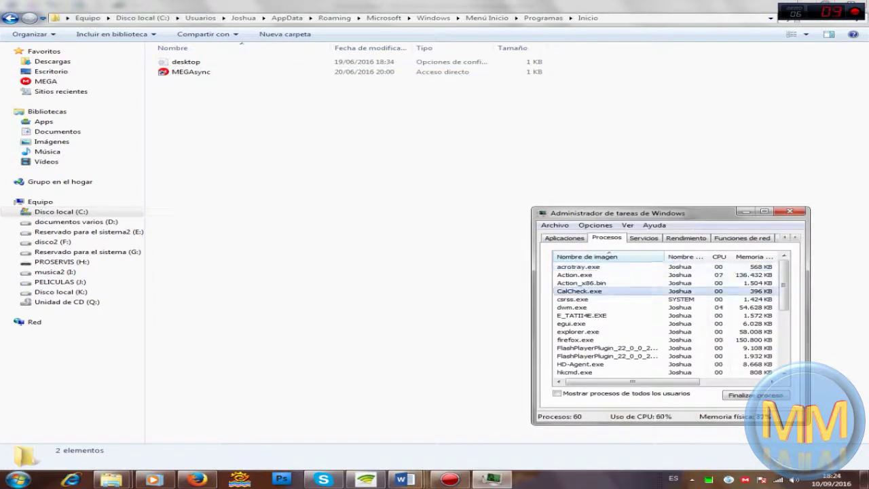
Step: Display the available actions for the CalCheck.exe process without ending it, and close the Windows Task Manager
right_click(581, 291)
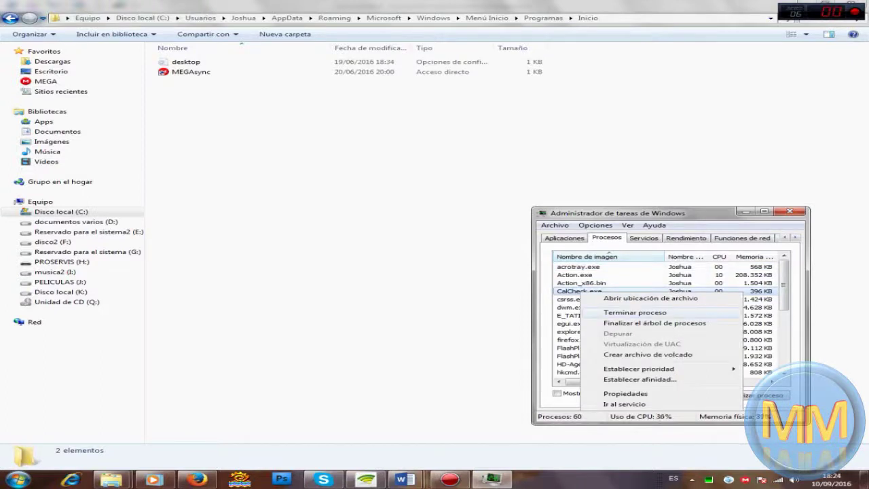
key("alt+F4")
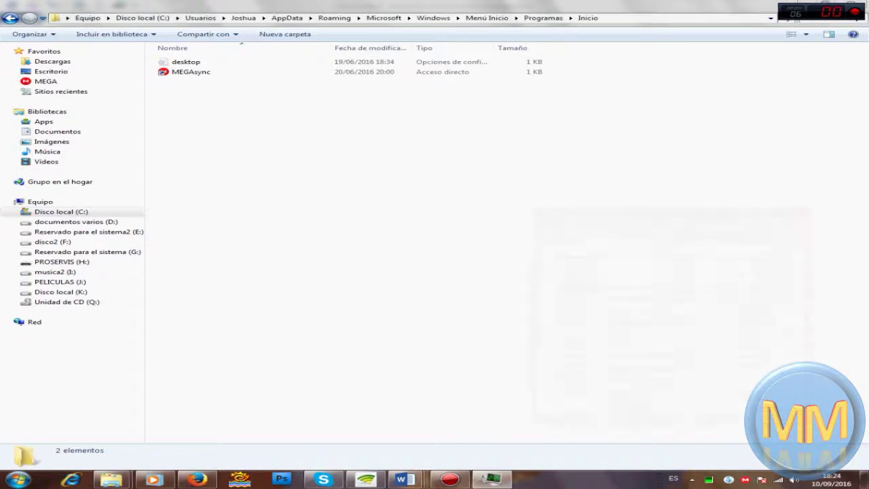
left_click(492, 480)
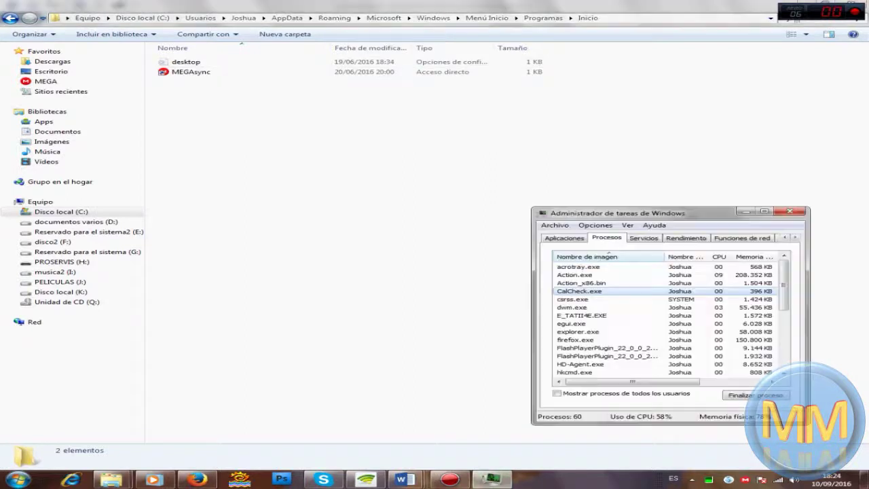
left_click(790, 211)
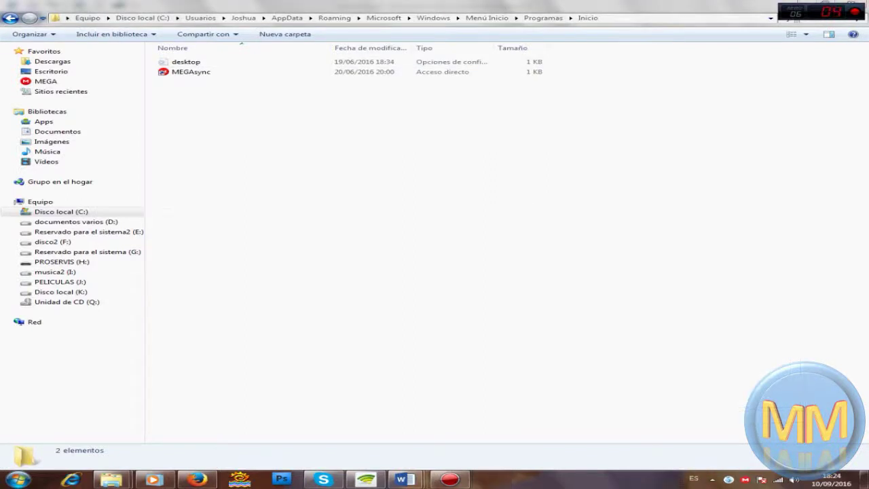
Step: Refresh the contents of the Inicio startup folder
right_click(565, 243)
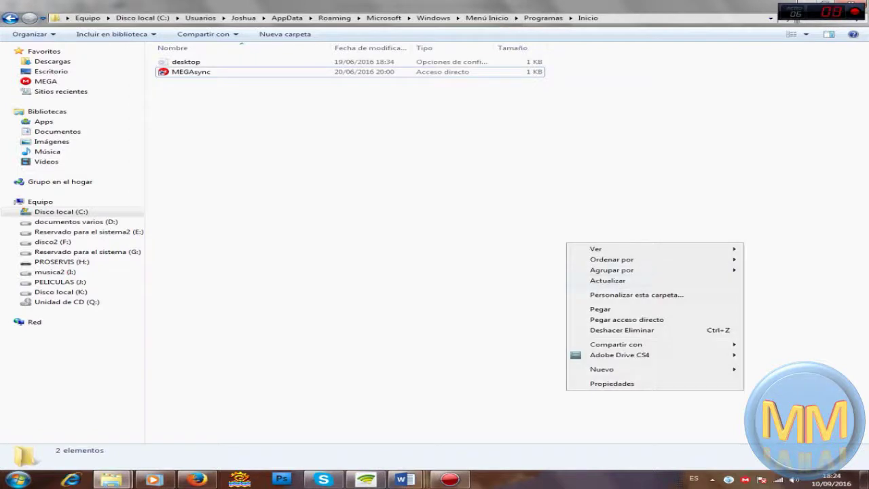
left_click(604, 280)
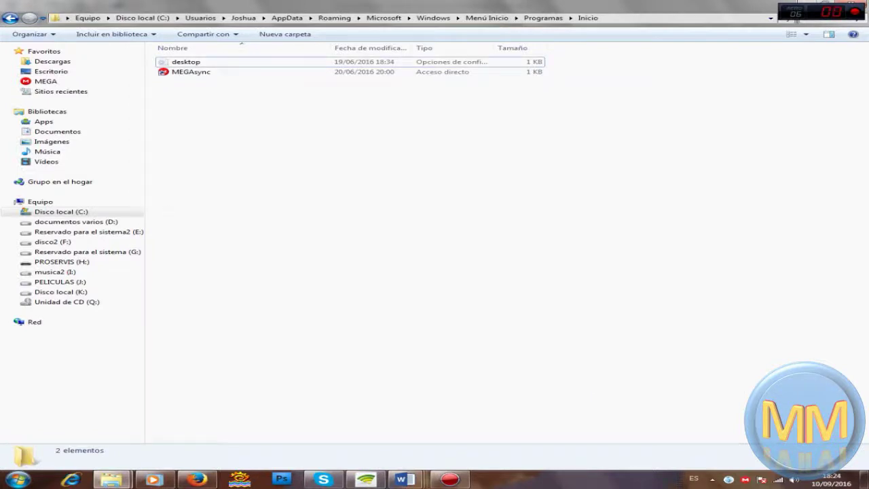